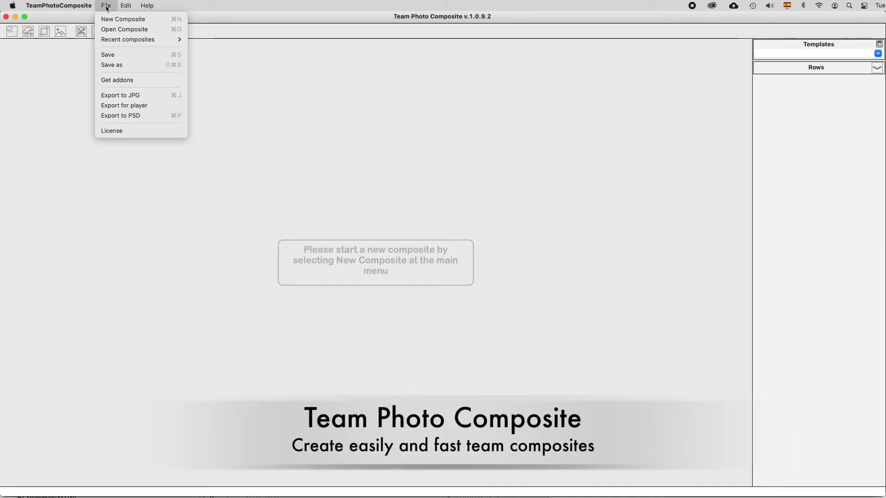
# Step: Start a new team photo composite and save it as TPC1.tpc
pyautogui.click(118, 20)
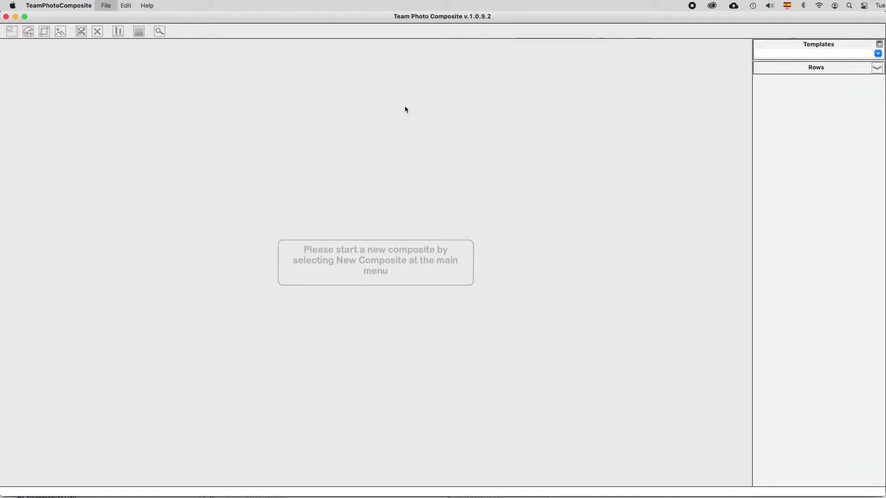
pyautogui.moveTo(527, 130); pyautogui.dragTo(427, 130)
pyautogui.write('TPC1.tpc')
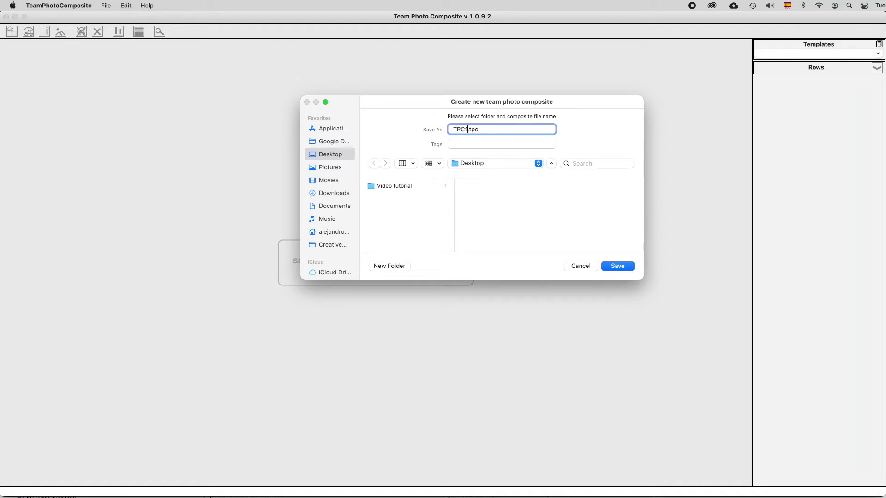
pyautogui.press('Return')
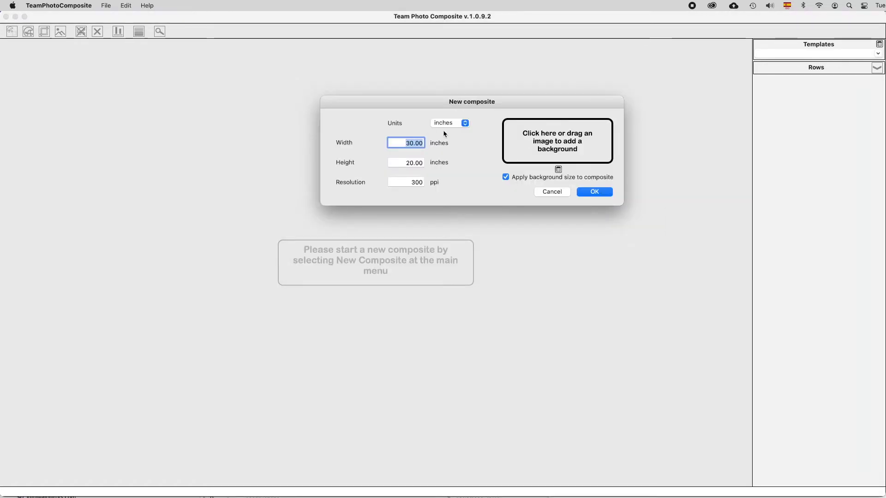
# Step: Use back_stadium_op.jpg as the 30 × 20 inch, 300 ppi background and create the composite
pyautogui.press('super+Tab')
pyautogui.moveTo(646, 237); pyautogui.dragTo(557, 142)
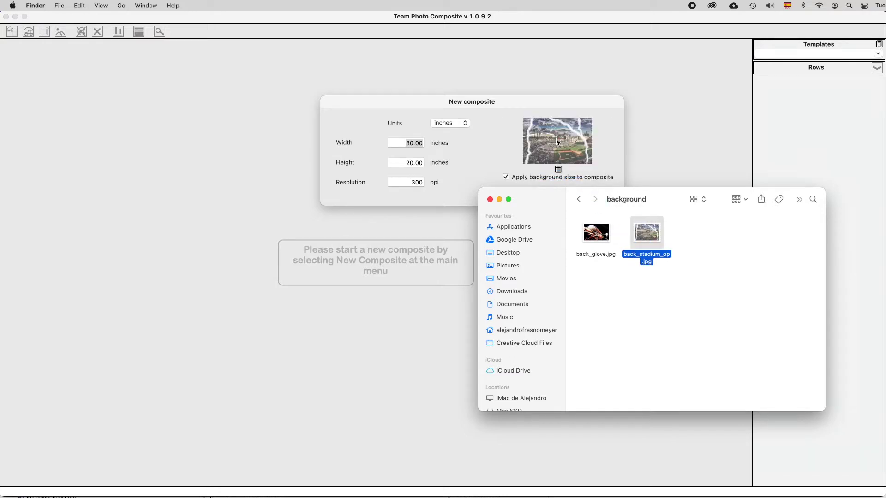
pyautogui.click(455, 195)
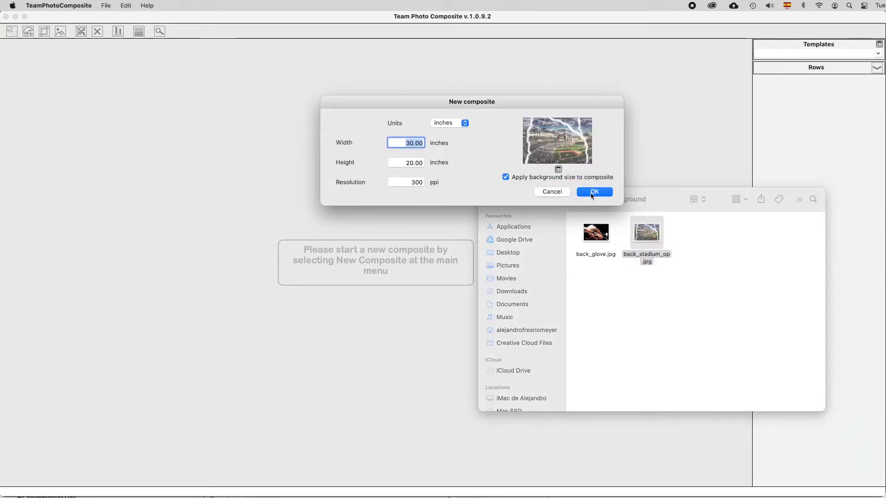
pyautogui.click(589, 196)
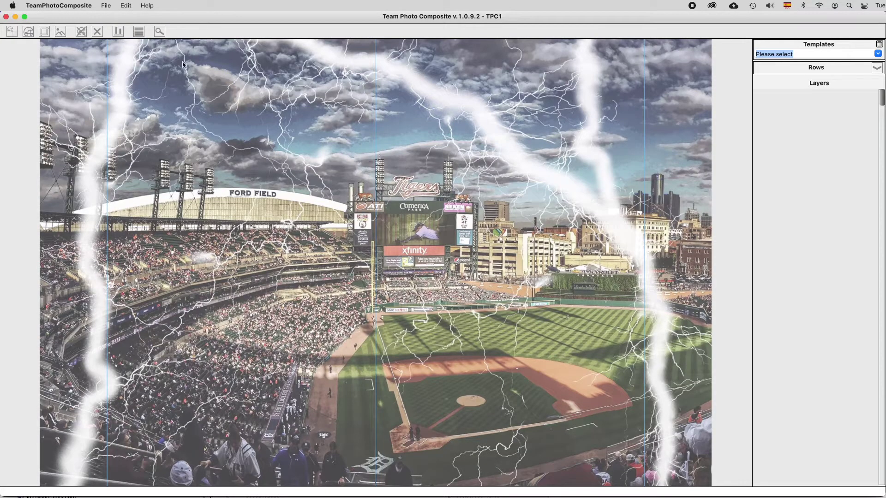
# Step: Import players from Student_data.csv in the Video tutorial folder, using its Group/Filename columns
pyautogui.click(126, 6)
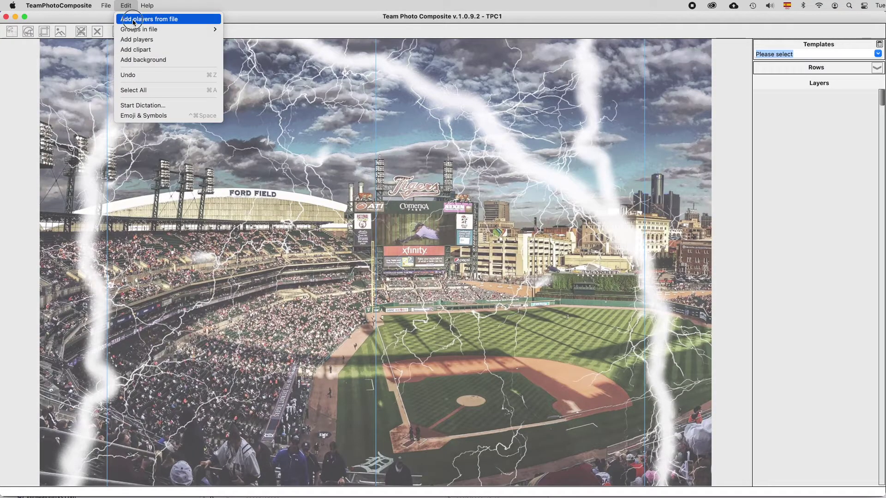
pyautogui.click(133, 20)
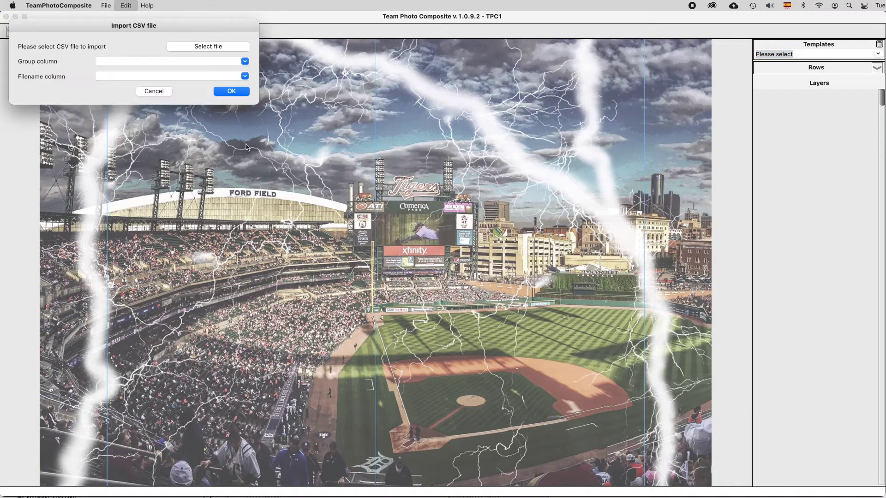
pyautogui.click(228, 48)
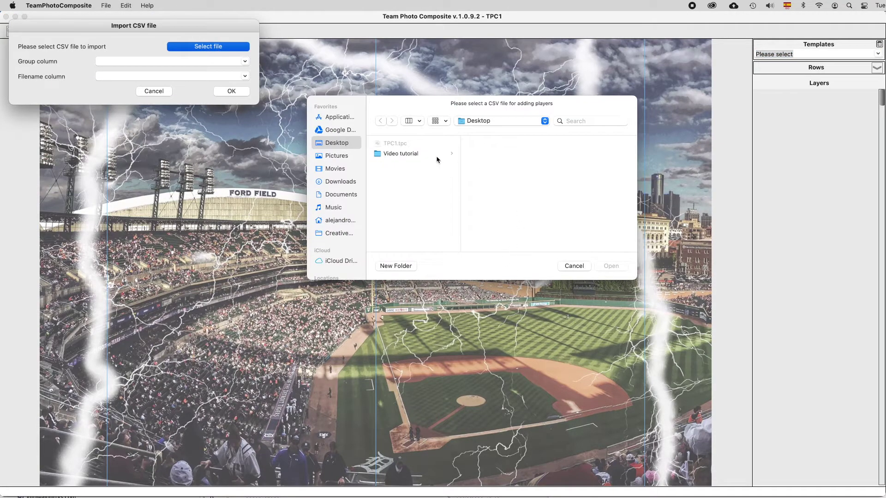
pyautogui.click(437, 155)
pyautogui.click(506, 174)
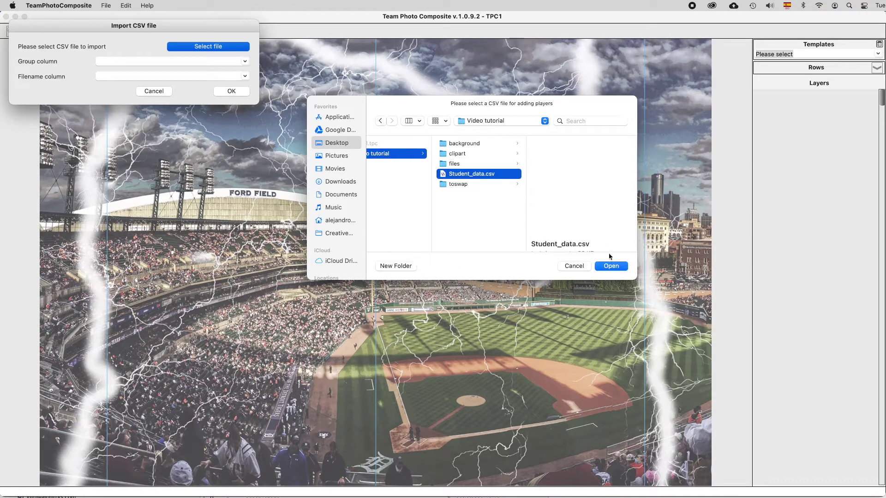
pyautogui.click(614, 269)
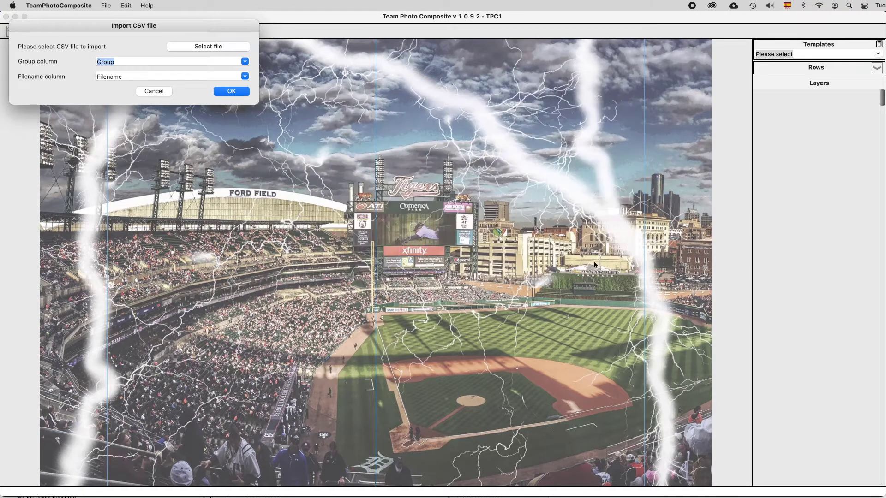
pyautogui.click(222, 92)
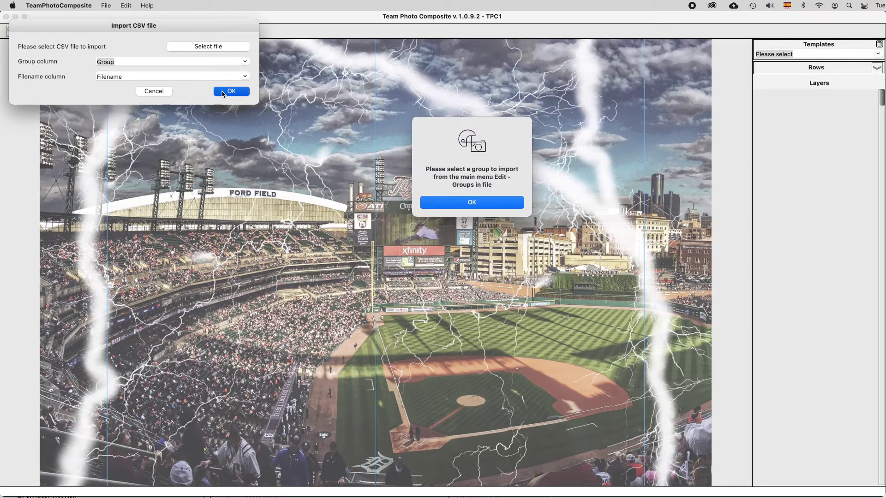
pyautogui.click(504, 206)
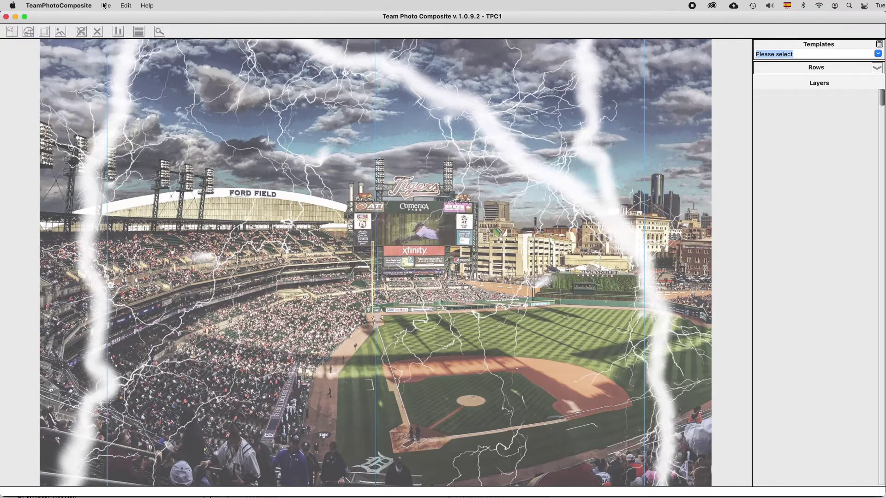
# Step: Load the first group of 17 players and coaches, arranged in rows of 6, 7 and 4
pyautogui.click(125, 6)
pyautogui.moveTo(138, 29)
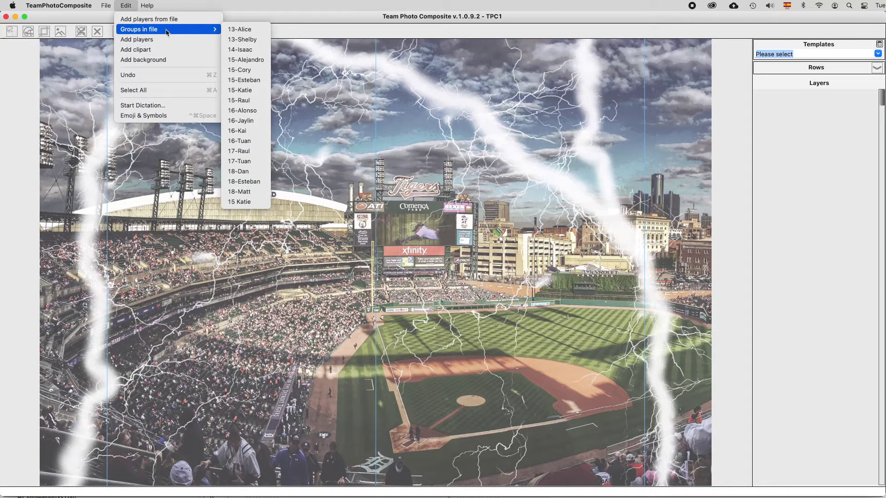
pyautogui.click(252, 31)
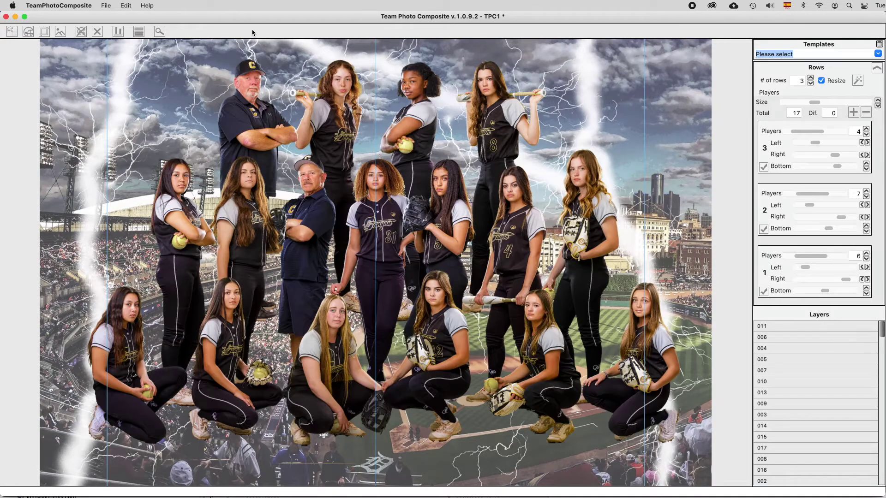
pyautogui.press('super+Tab')
# Step: Add smoke_h.png, smoke_h copy.png and smoke_h copy 2.png to the composite
pyautogui.click(647, 233)
pyautogui.keyDown('super'); pyautogui.click(748, 233); pyautogui.keyUp('super')
pyautogui.keyDown('super'); pyautogui.click(699, 240); pyautogui.keyUp('super')
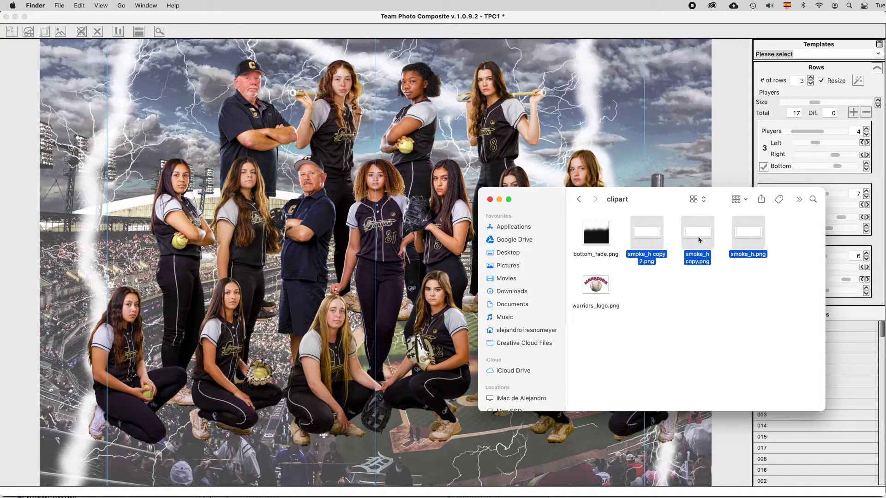
pyautogui.moveTo(696, 234); pyautogui.dragTo(589, 450)
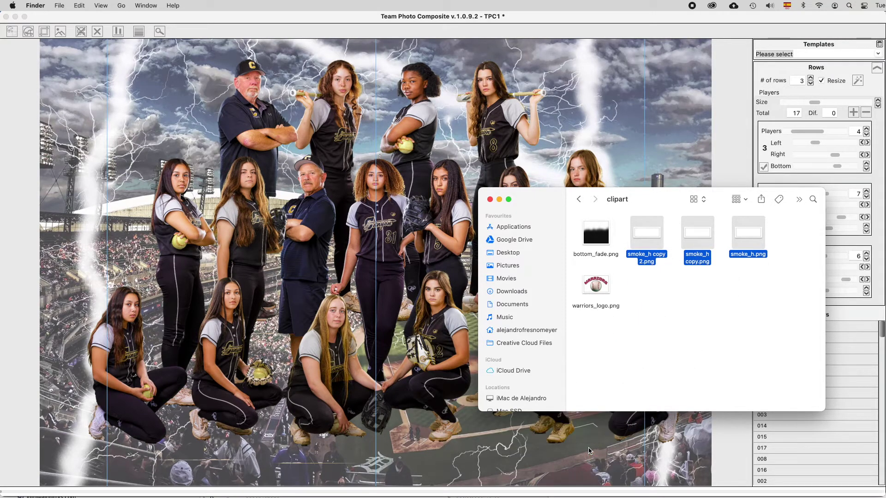
pyautogui.click(405, 323)
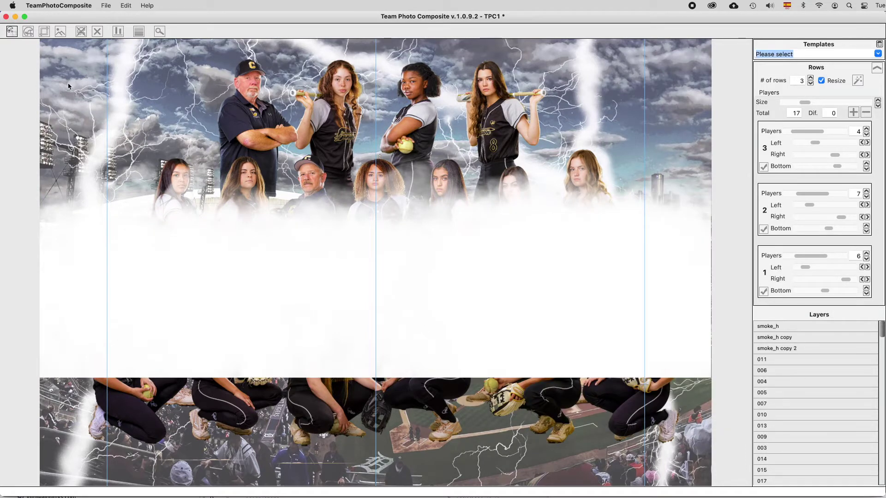
# Step: Move a smoke layer down to the composite's bottom edge and deselect everything
pyautogui.click(392, 239)
pyautogui.moveTo(371, 267); pyautogui.dragTo(371, 362)
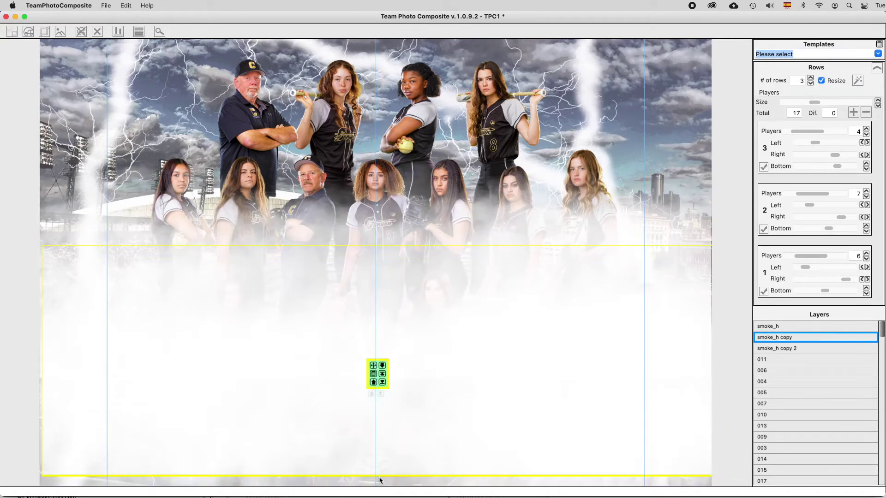
pyautogui.click(95, 394)
pyautogui.click(42, 399)
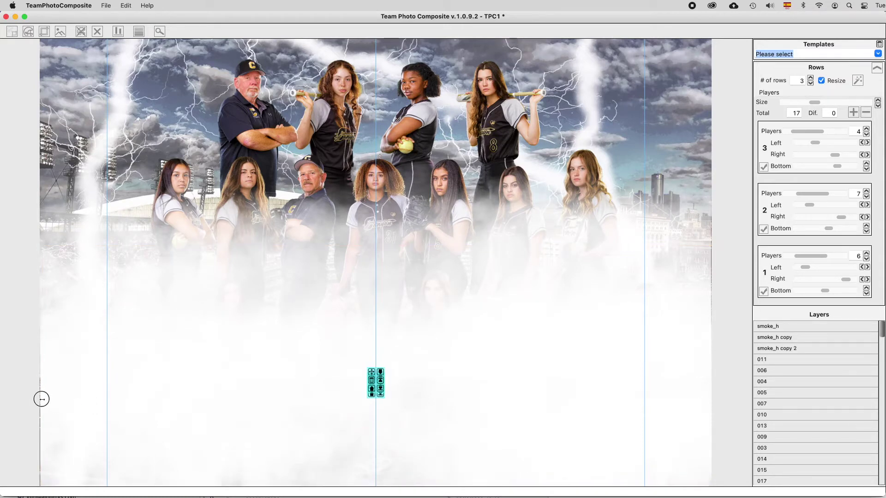
pyautogui.click(28, 32)
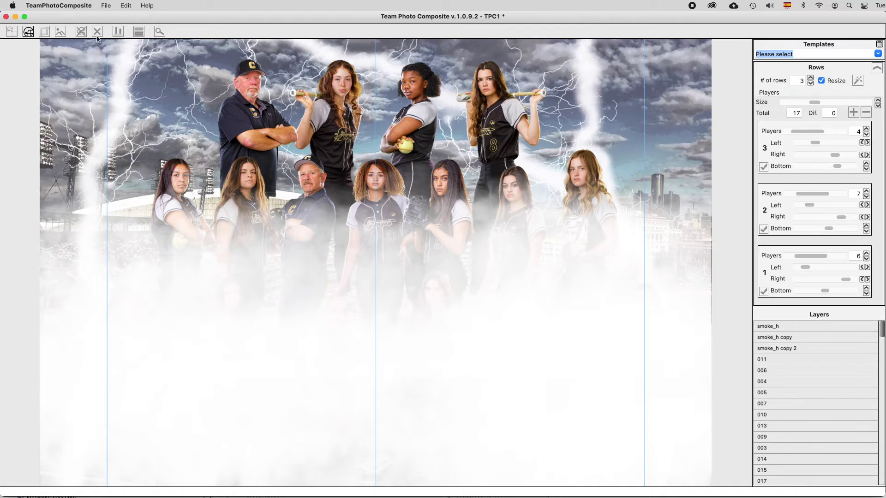
pyautogui.click(139, 32)
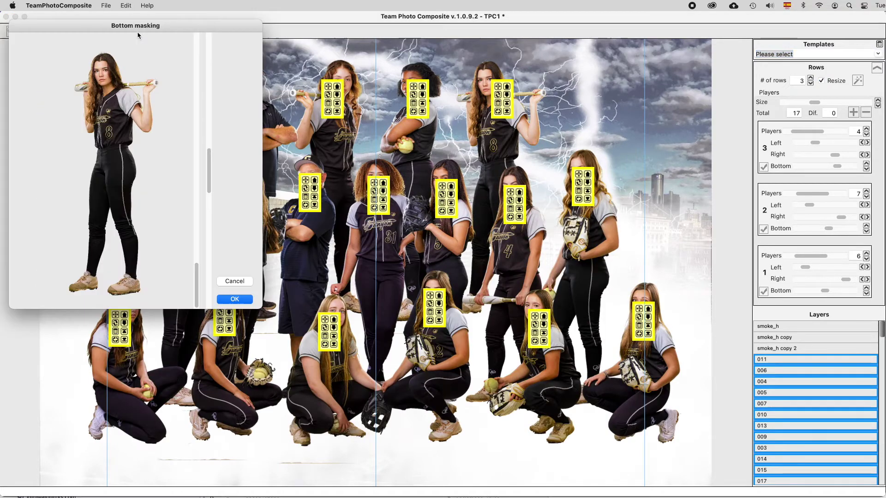
# Step: Raise and soften the bottom masking fade until the players' shoes disappear
pyautogui.click(197, 247)
pyautogui.click(210, 210)
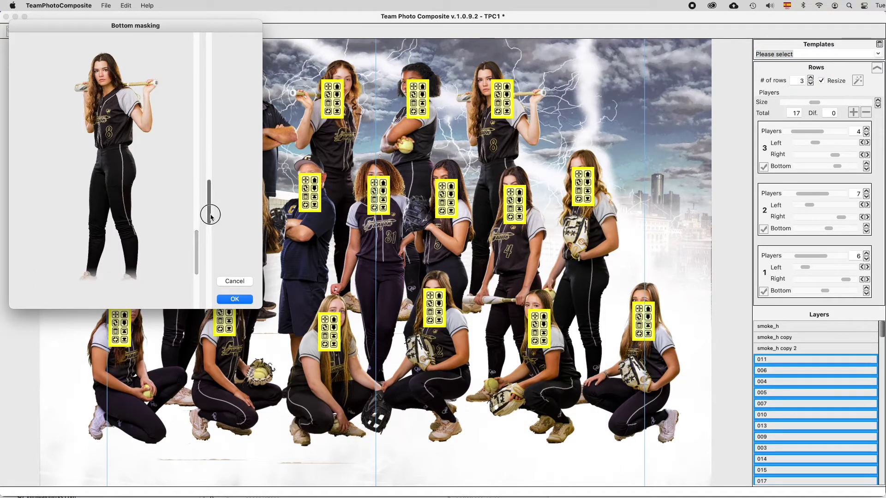
pyautogui.click(209, 221)
pyautogui.moveTo(194, 249)
pyautogui.mouseDown()
pyautogui.moveTo(196, 220)
pyautogui.moveTo(211, 248)
pyautogui.mouseUp()
pyautogui.click(197, 215)
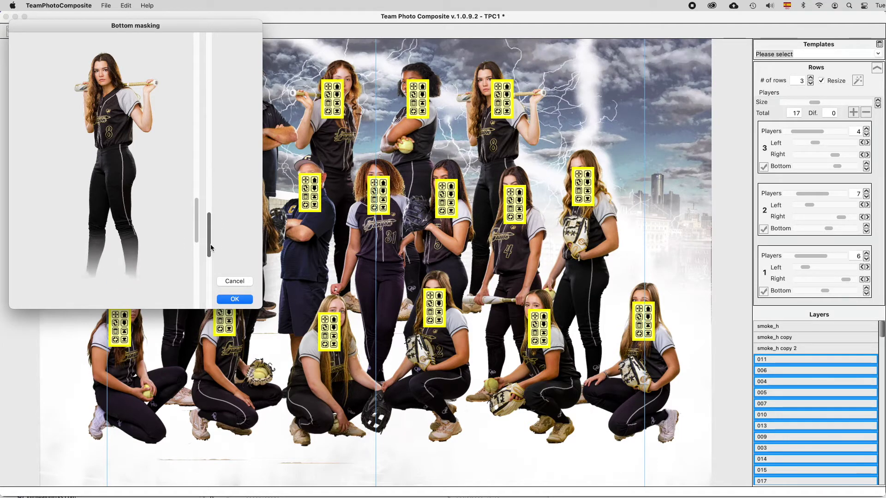
pyautogui.click(234, 281)
pyautogui.click(771, 327)
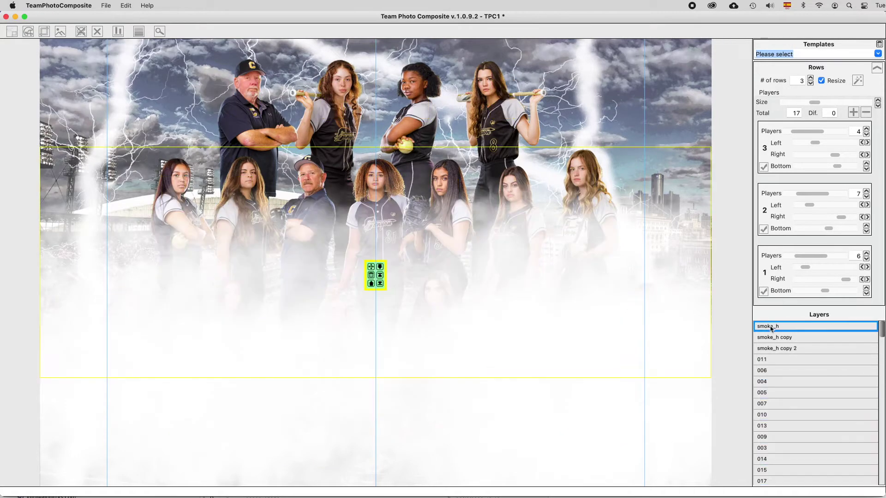
# Step: Send smoke_h behind the players between layers 014 and 015, lower its edge, and add warriors_logo.png
pyautogui.click(380, 268)
pyautogui.moveTo(780, 482); pyautogui.dragTo(779, 400)
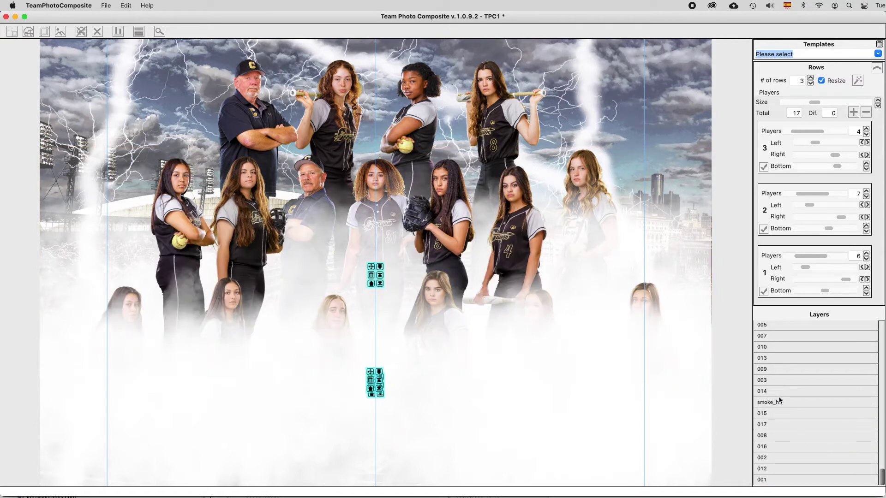
pyautogui.scroll(3, 783, 369)
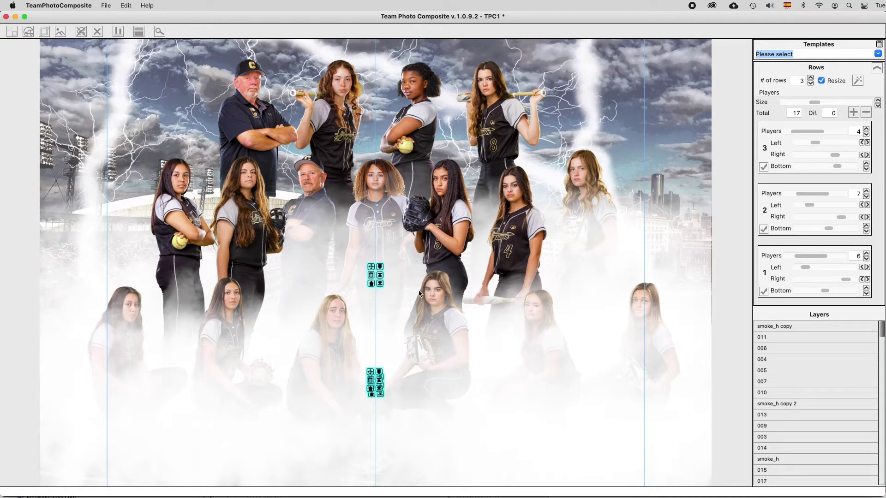
pyautogui.moveTo(375, 383); pyautogui.dragTo(374, 471)
pyautogui.click(595, 286)
pyautogui.moveTo(597, 288); pyautogui.dragTo(535, 433)
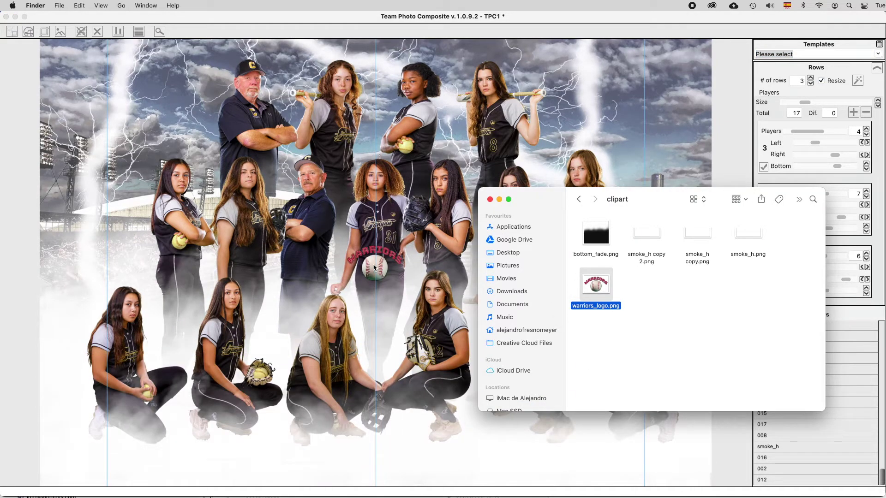
# Step: Move the Warriors logo into the upper-right corner and enlarge it above the top row
pyautogui.click(373, 268)
pyautogui.moveTo(371, 269); pyautogui.dragTo(542, 125)
pyautogui.moveTo(578, 96); pyautogui.dragTo(649, 57)
pyautogui.moveTo(648, 99); pyautogui.dragTo(698, 154)
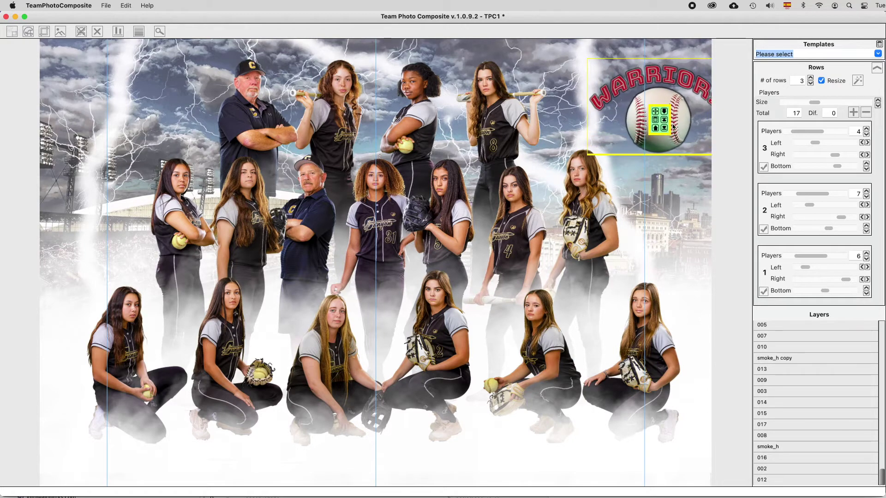
pyautogui.moveTo(658, 114); pyautogui.dragTo(622, 108)
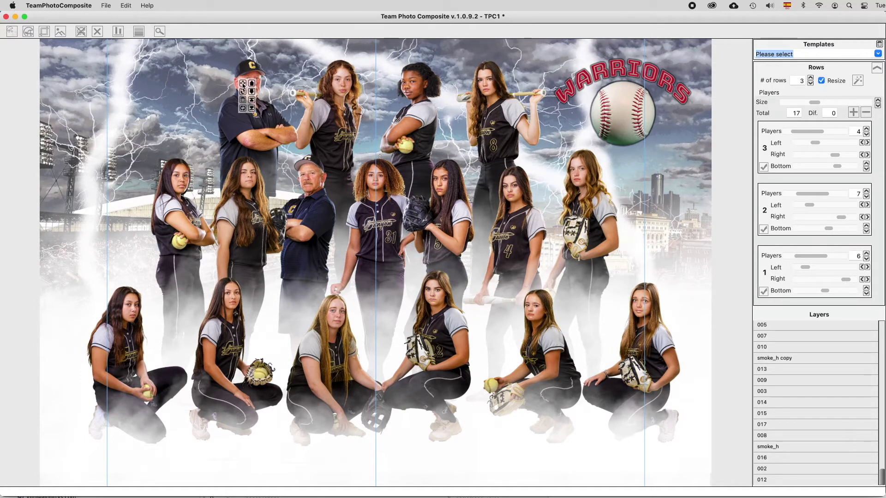
pyautogui.click(243, 84)
# Step: Swap the two coaches to the left and right ends of the middle row
pyautogui.moveTo(177, 202)
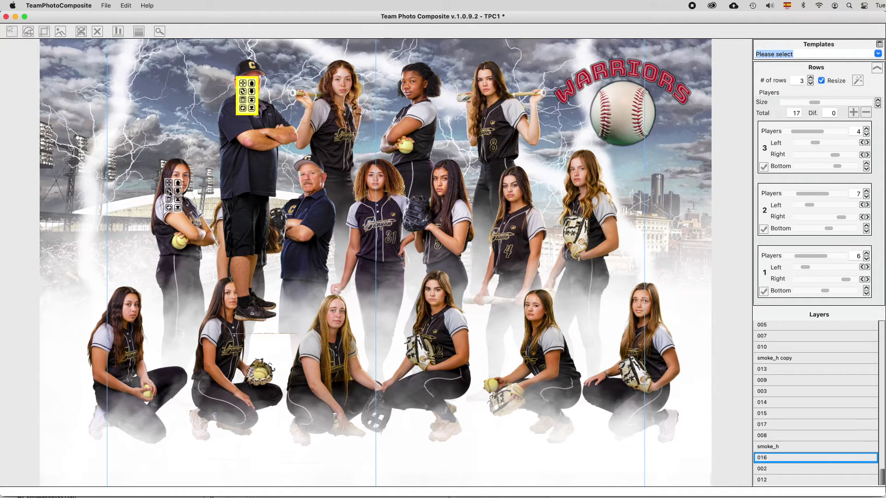
pyautogui.click(170, 194)
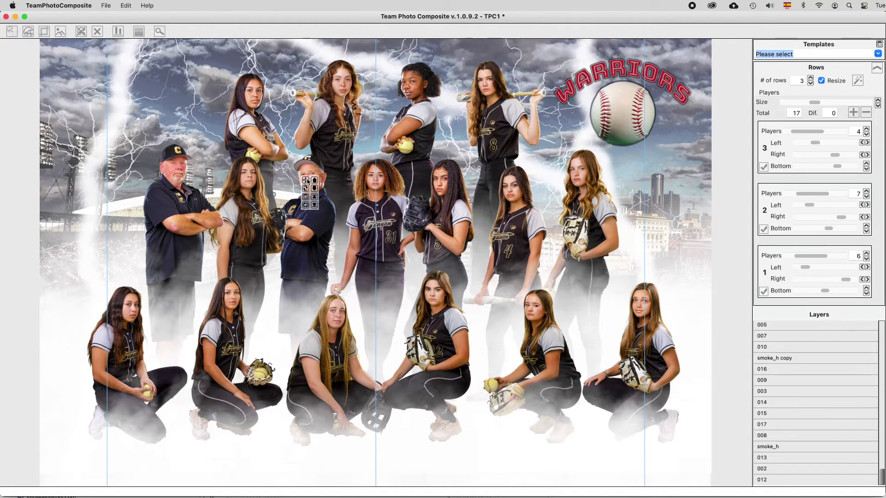
pyautogui.click(307, 181)
pyautogui.moveTo(584, 182)
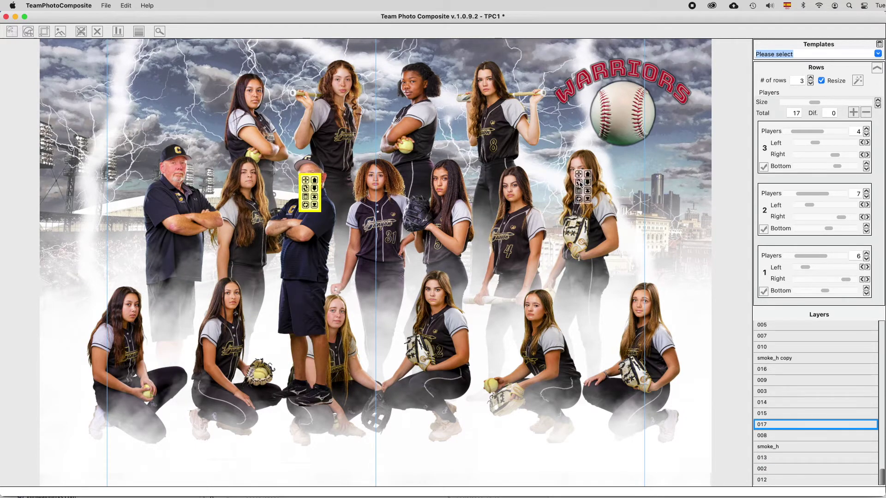
pyautogui.click(580, 183)
# Step: Save the TPC1 composite
pyautogui.click(106, 5)
pyautogui.click(124, 55)
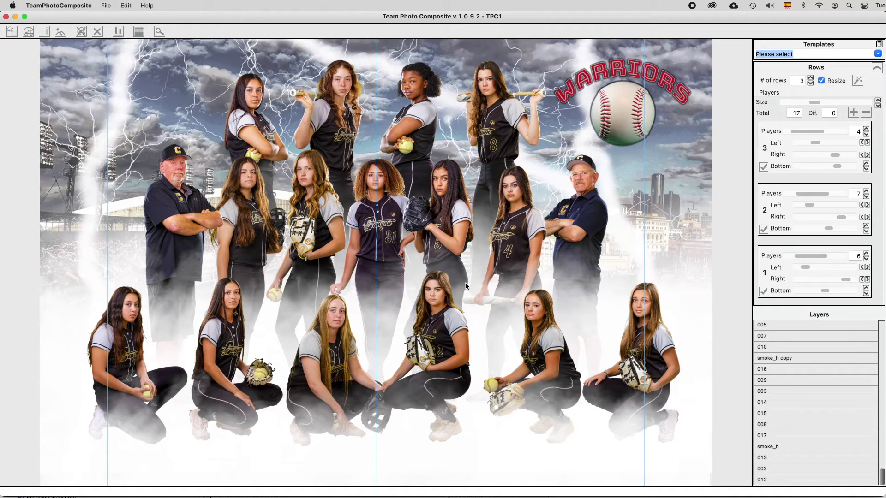
pyautogui.click(105, 5)
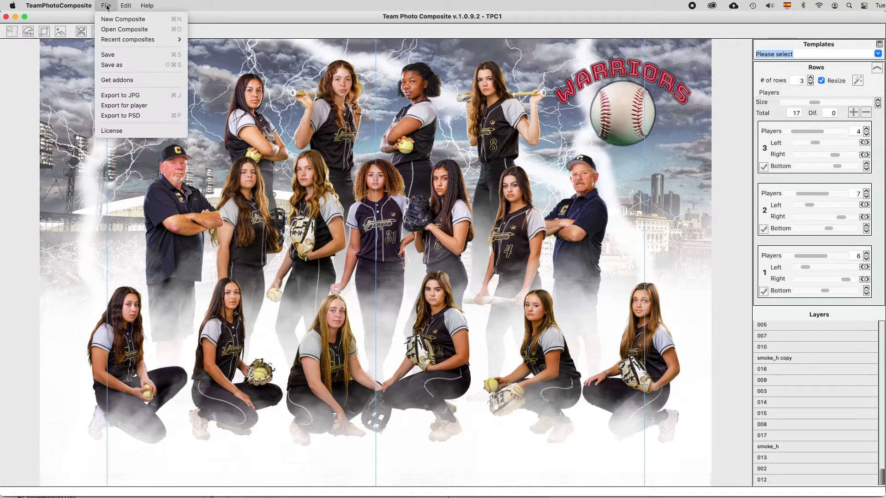
# Step: Export the composite as TPC1.jpg to the Desktop
pyautogui.click(121, 96)
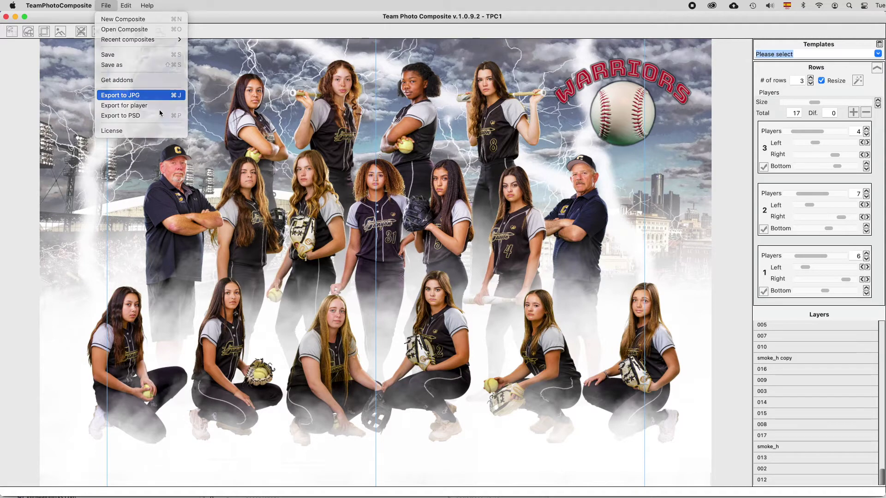
pyautogui.click(614, 267)
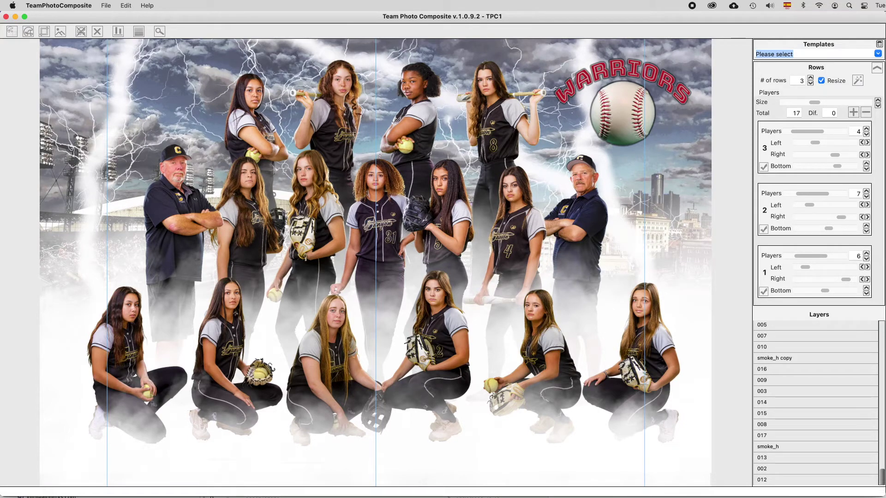
pyautogui.press('Return')
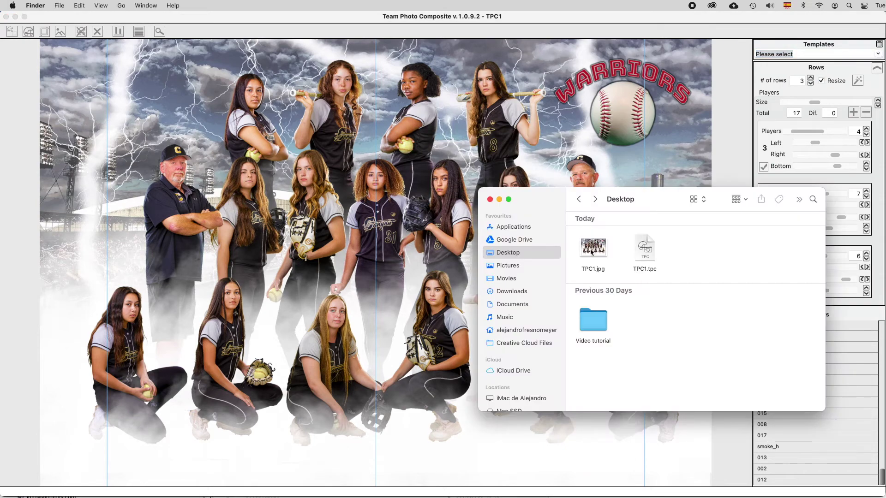
# Step: View TPC1.jpg in Preview, then close it and return to the composite
pyautogui.doubleClick(590, 248)
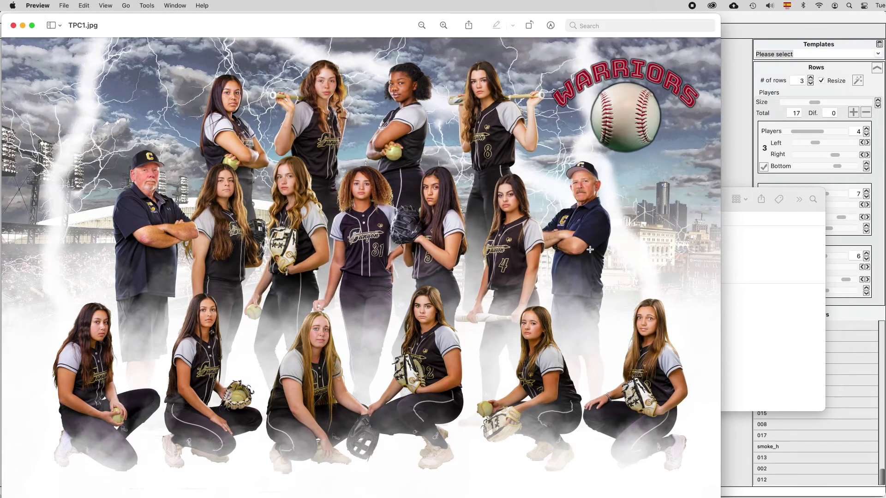
pyautogui.click(14, 25)
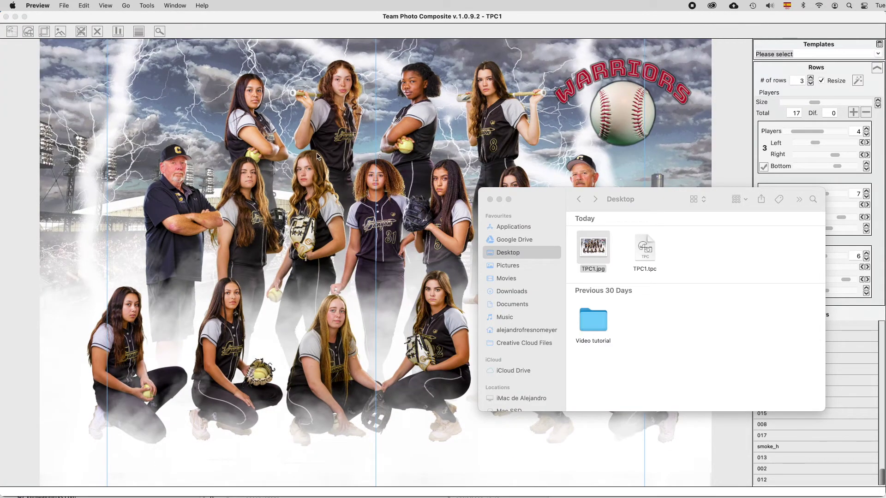
pyautogui.click(316, 23)
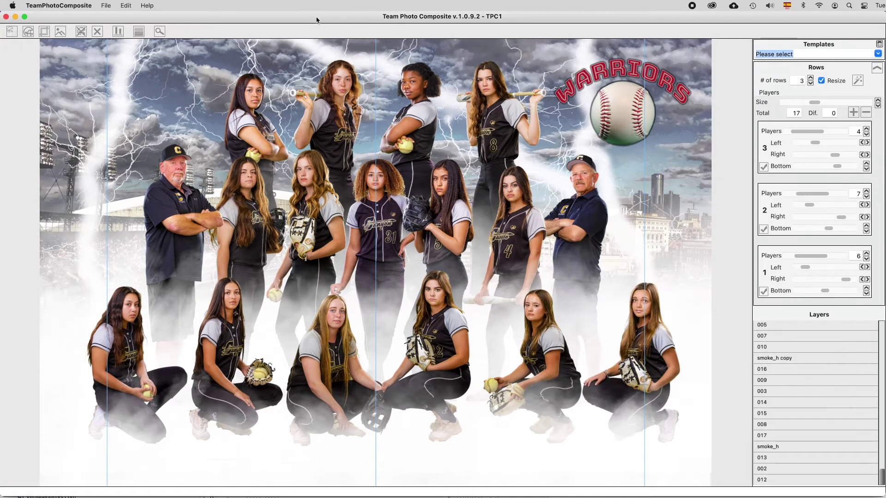
# Step: Clear all players and coaches, then load the hockey player group from the file
pyautogui.click(82, 32)
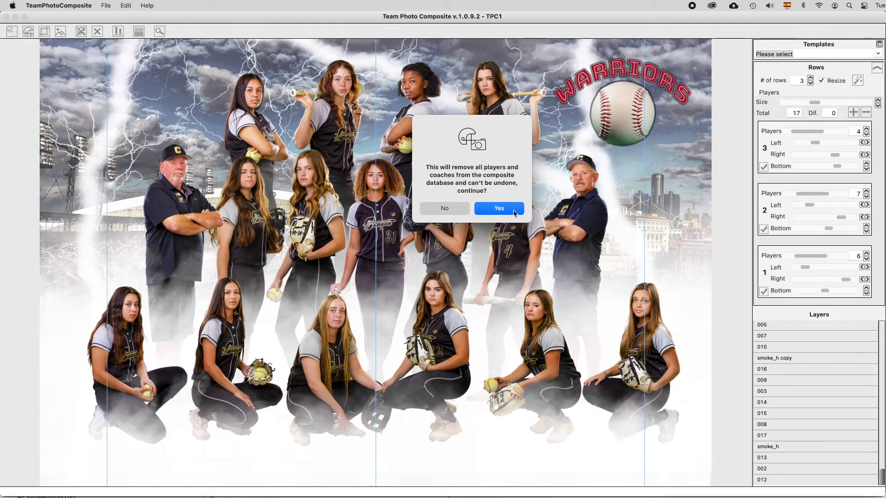
pyautogui.click(499, 208)
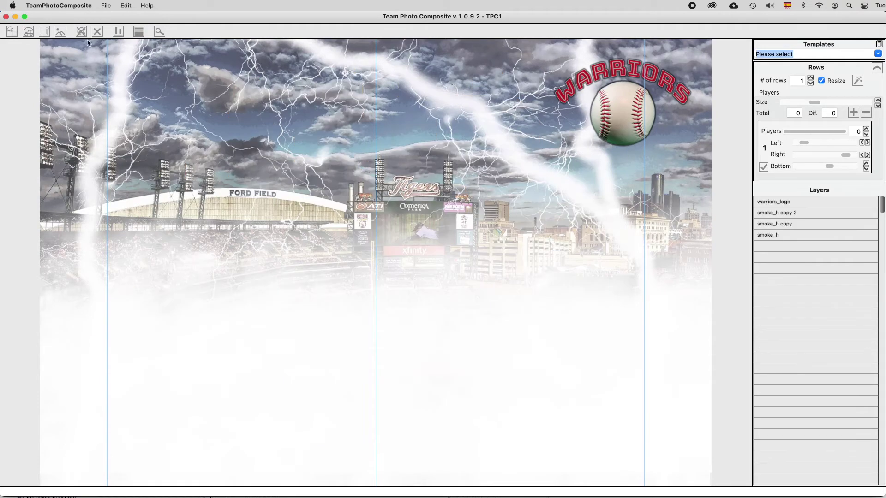
pyautogui.click(125, 6)
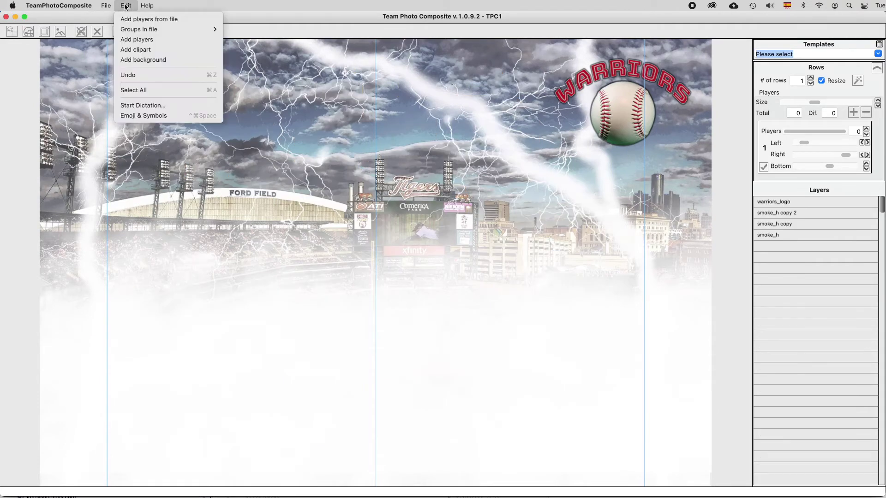
pyautogui.moveTo(139, 29)
pyautogui.click(254, 43)
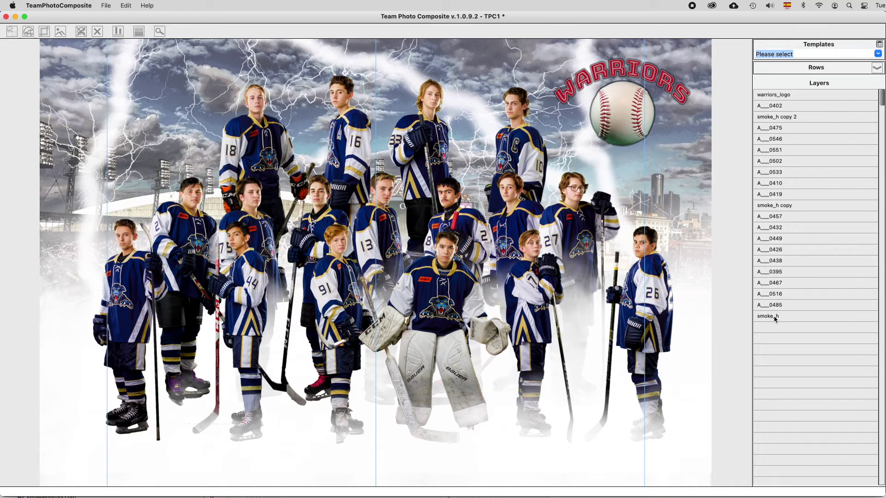
pyautogui.click(776, 317)
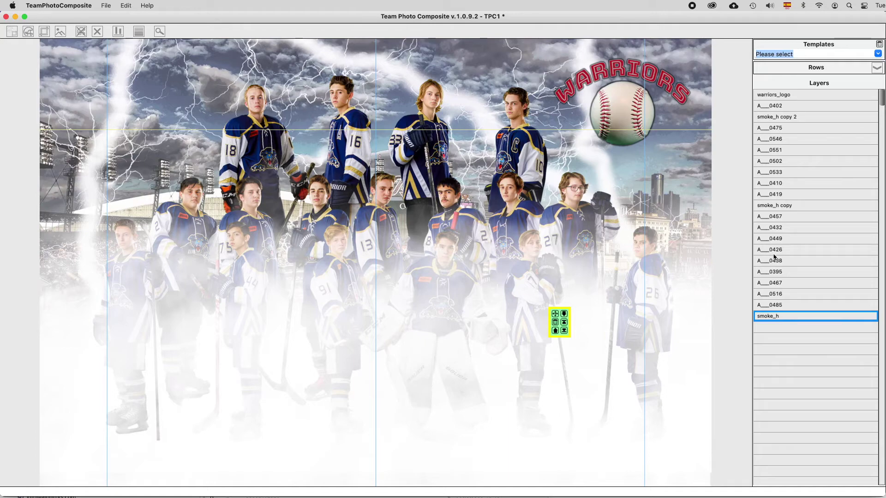
# Step: Restack the smoke layers and raise the top fog over the hockey players' lower legs
pyautogui.click(777, 95)
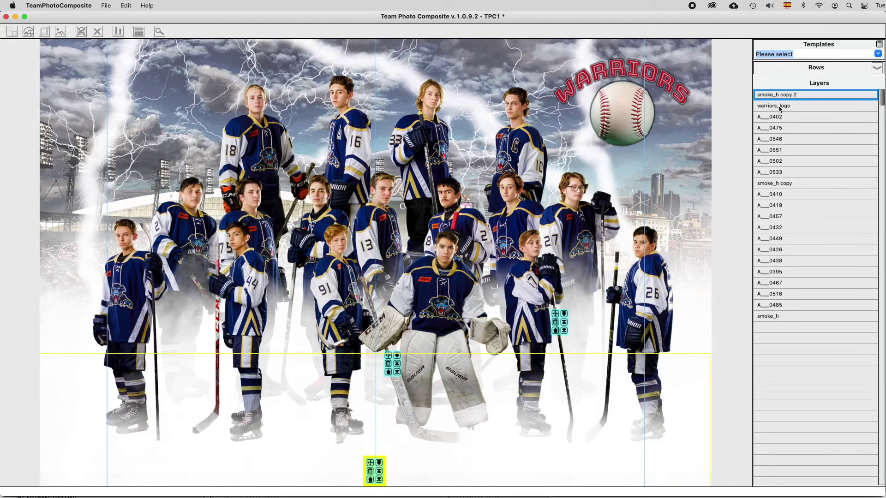
pyautogui.click(783, 187)
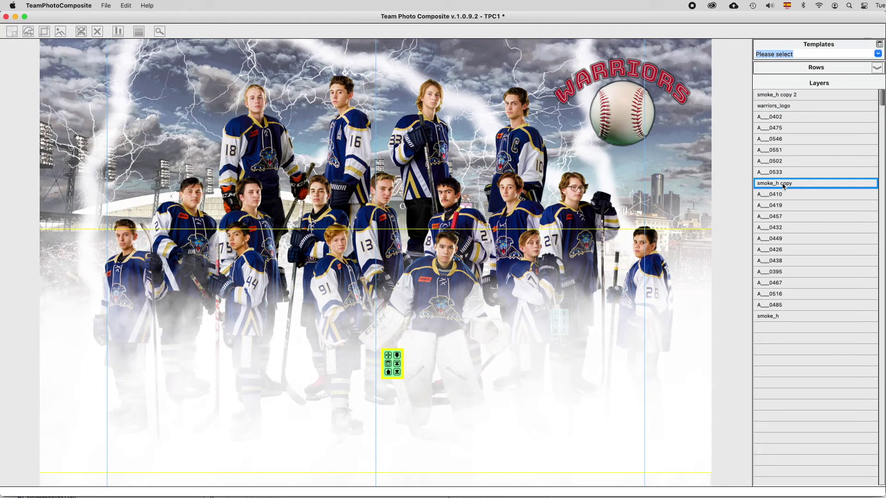
pyautogui.click(777, 95)
pyautogui.moveTo(369, 432); pyautogui.dragTo(370, 424)
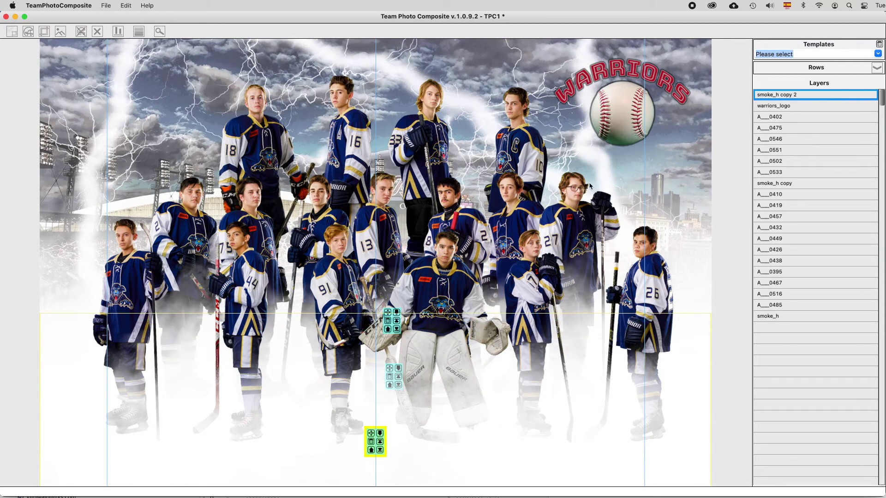
pyautogui.click(451, 63)
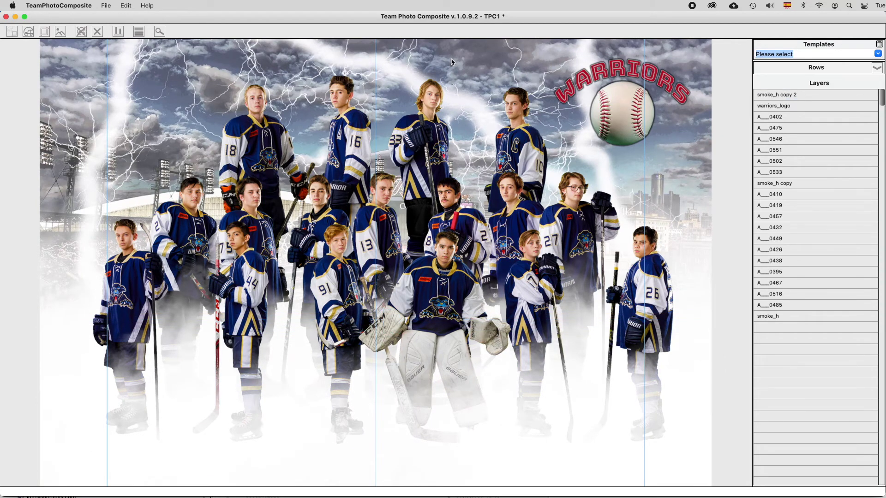
pyautogui.click(877, 67)
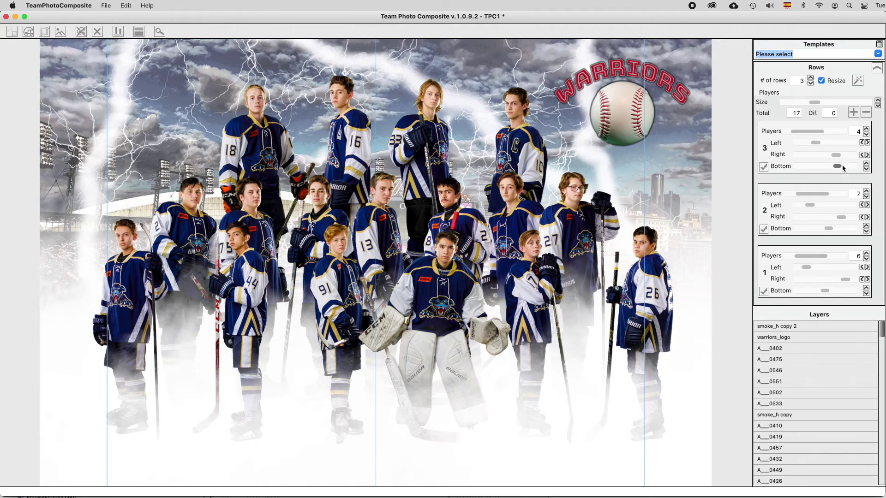
# Step: Pull the front row in from the right and lower it, two nudges each
pyautogui.click(862, 281)
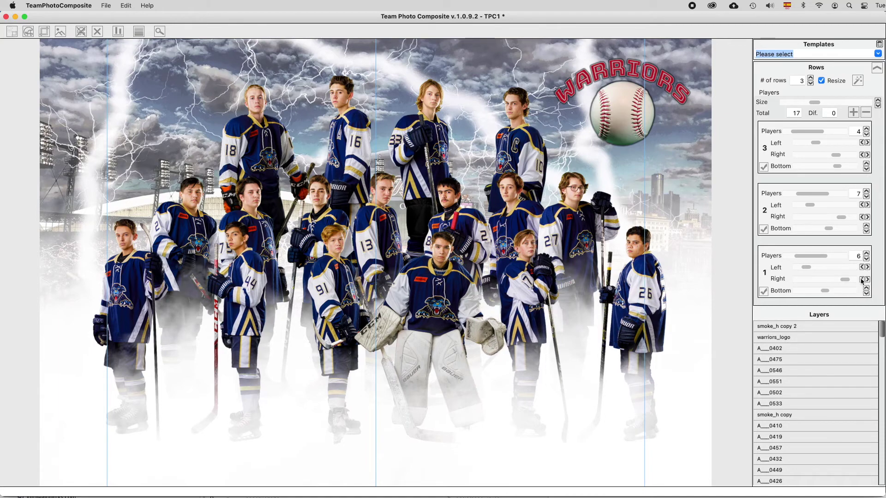
pyautogui.click(862, 280)
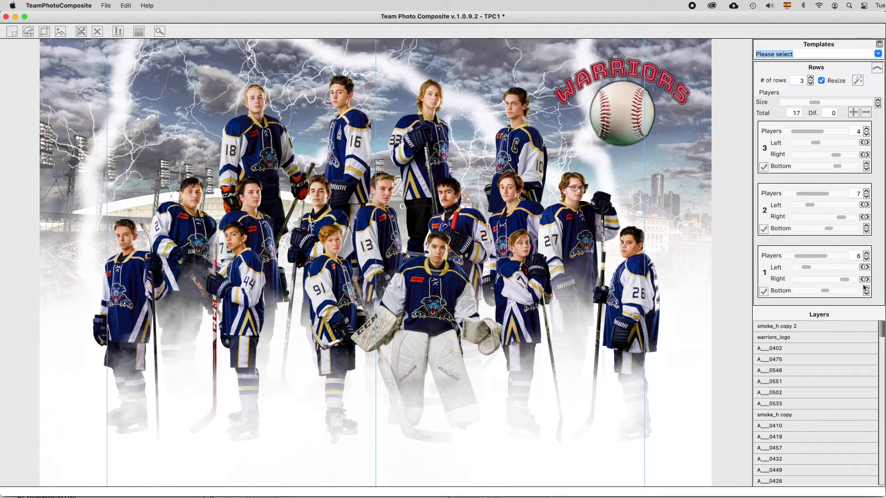
pyautogui.click(867, 295)
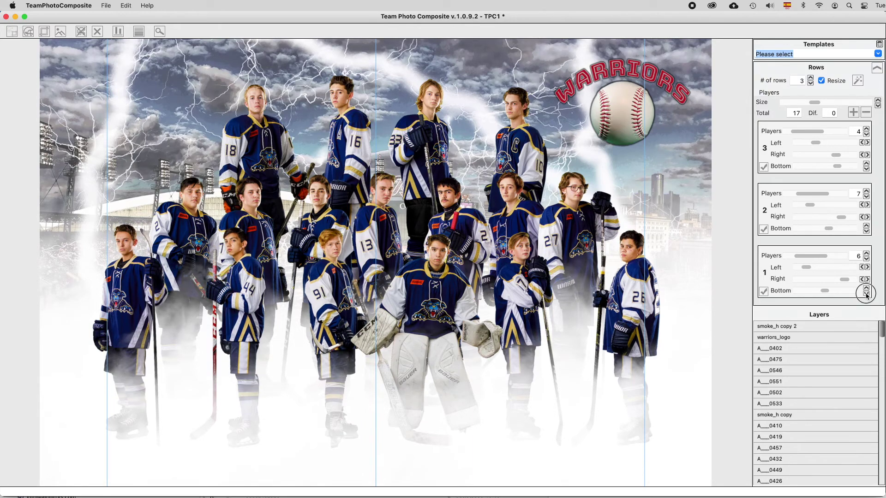
pyautogui.click(866, 295)
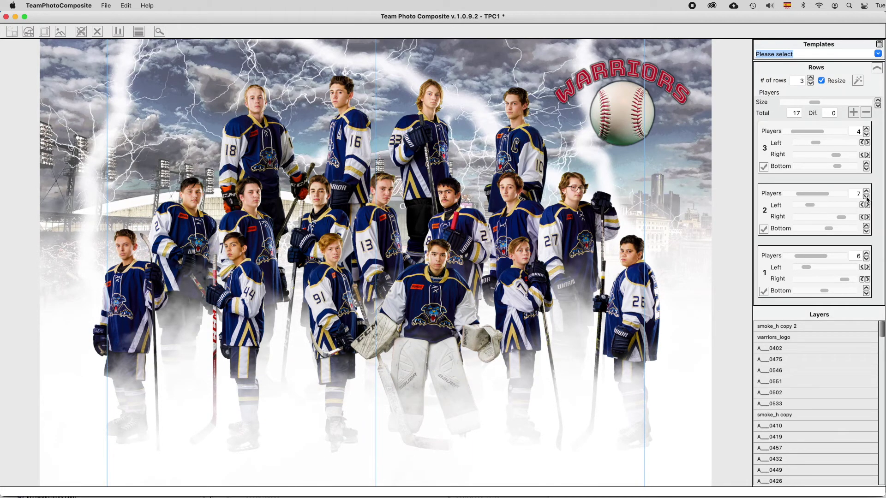
# Step: Move one player from the middle row to the back row
pyautogui.click(763, 230)
pyautogui.click(866, 197)
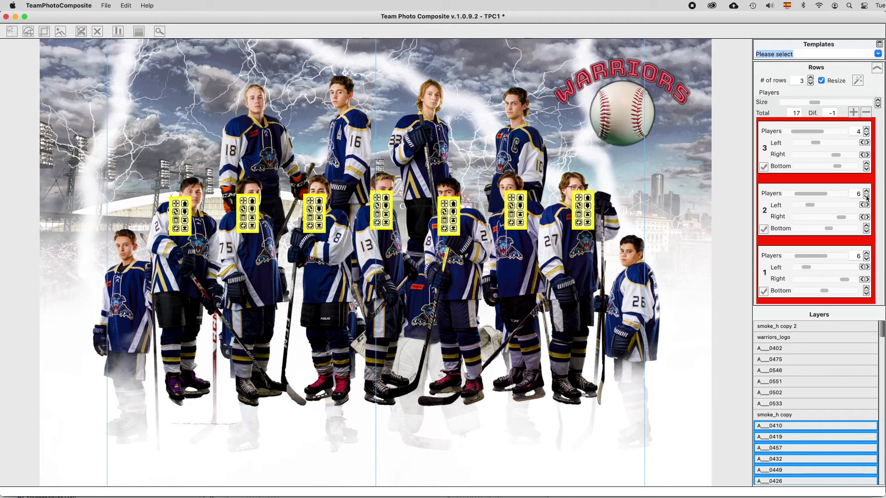
pyautogui.click(867, 129)
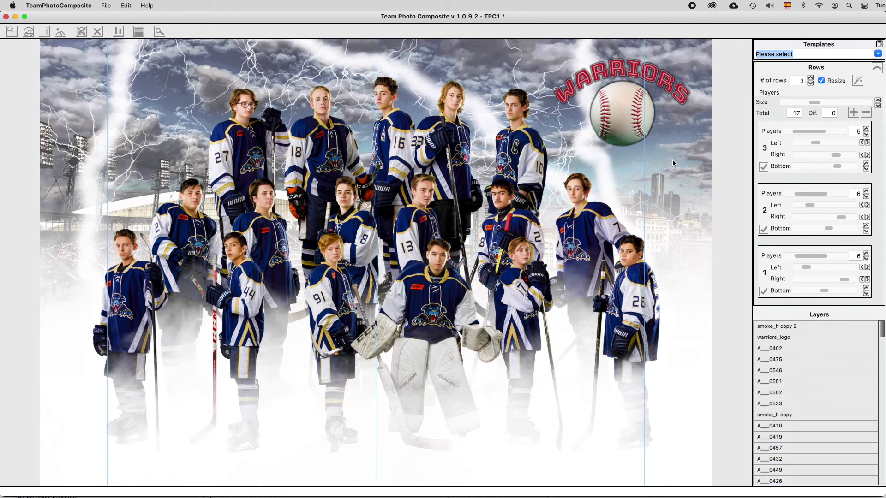
# Step: Swap #13 into the front row's left end and trade places between #44 and #7
pyautogui.click(129, 260)
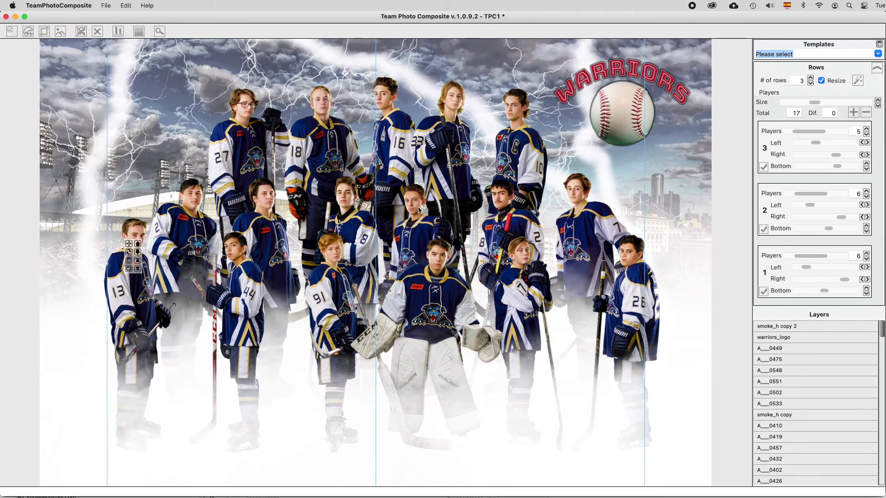
pyautogui.moveTo(240, 325)
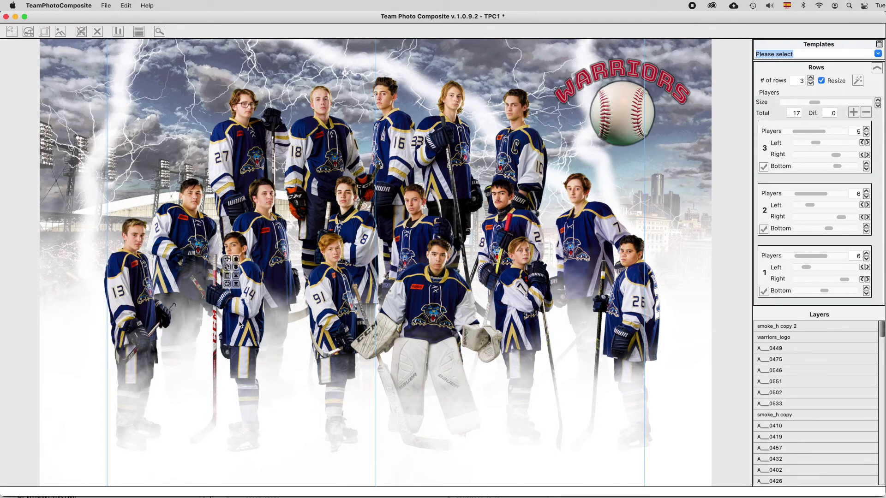
pyautogui.click(227, 260)
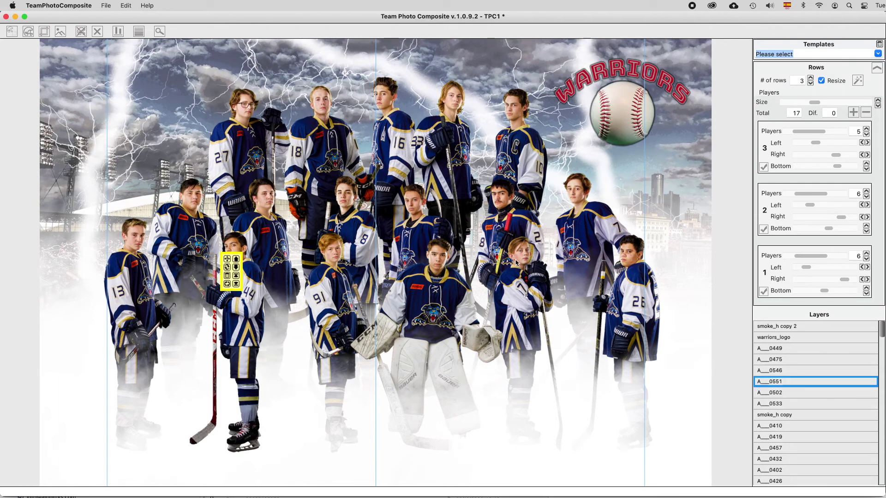
pyautogui.click(521, 275)
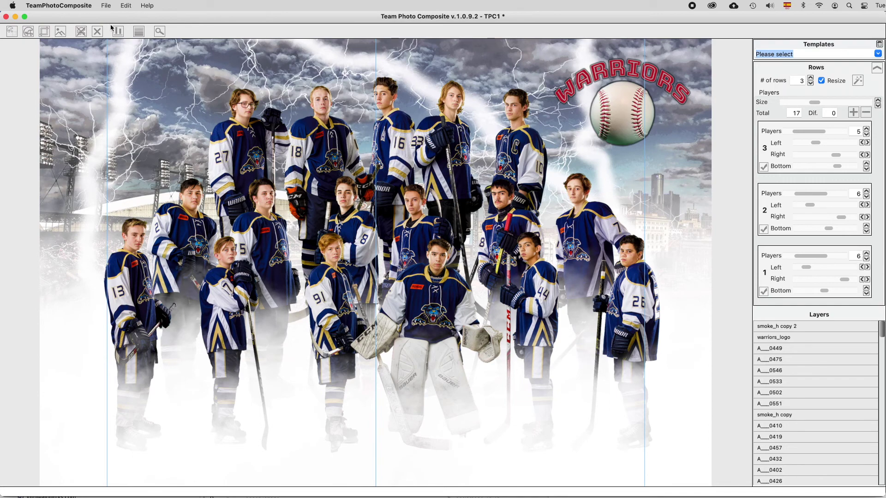
pyautogui.click(106, 5)
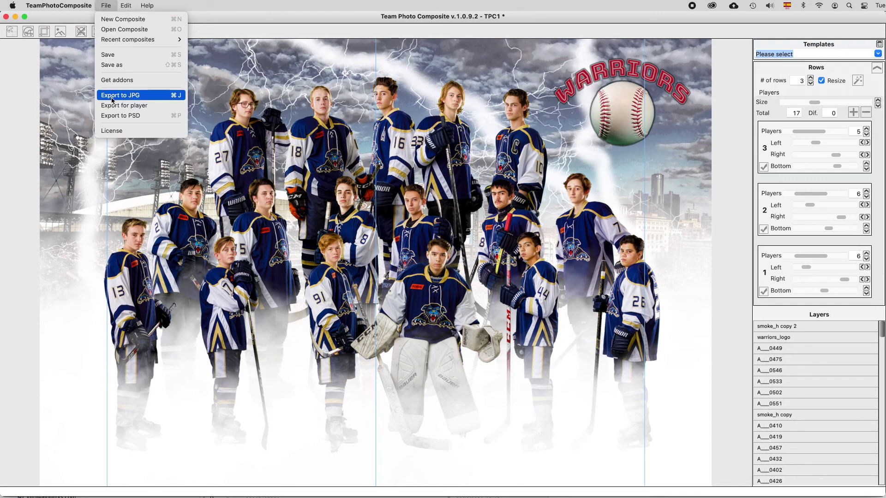
# Step: Save the hockey composite as TPC2 without saving changes to the original
pyautogui.click(124, 65)
pyautogui.click(476, 219)
pyautogui.click(527, 129)
pyautogui.click(527, 130)
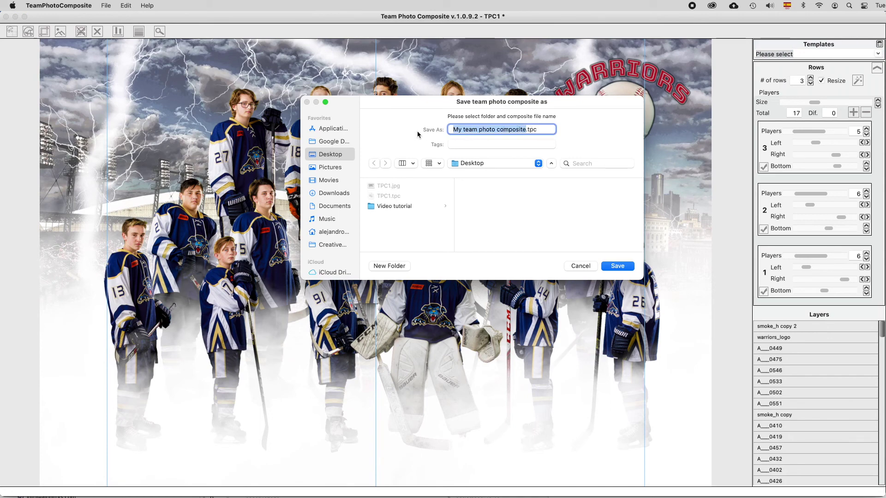
pyautogui.write('TPC')
pyautogui.write('2')
pyautogui.press('Return')
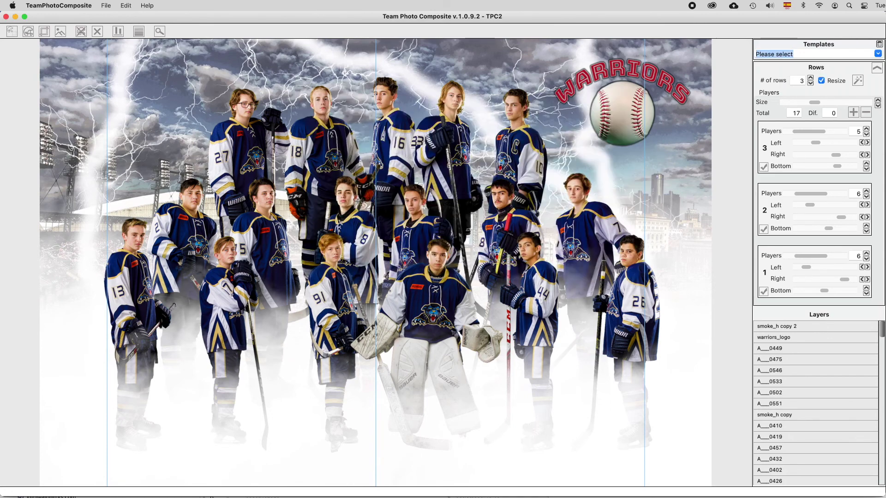